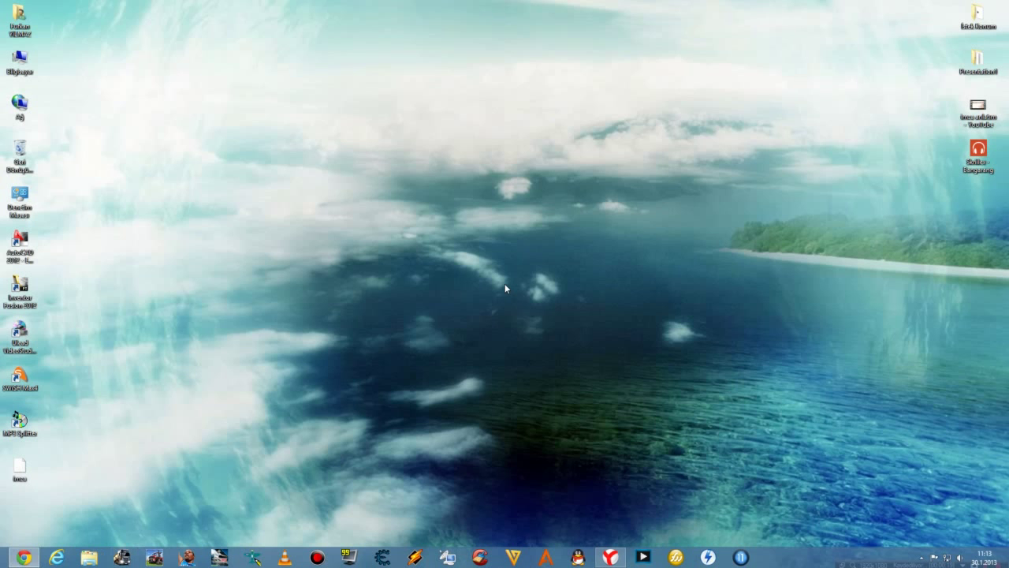
Open the Update page of the Euro Truck Simulator 2 website in the Yandex browser and review the patch download links.
left_click(609, 558)
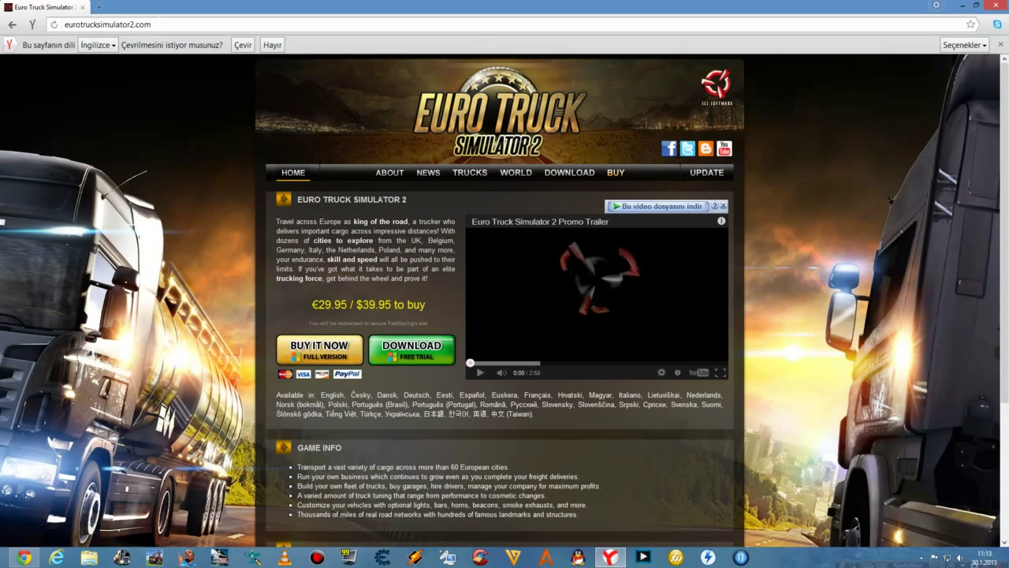
left_click(705, 173)
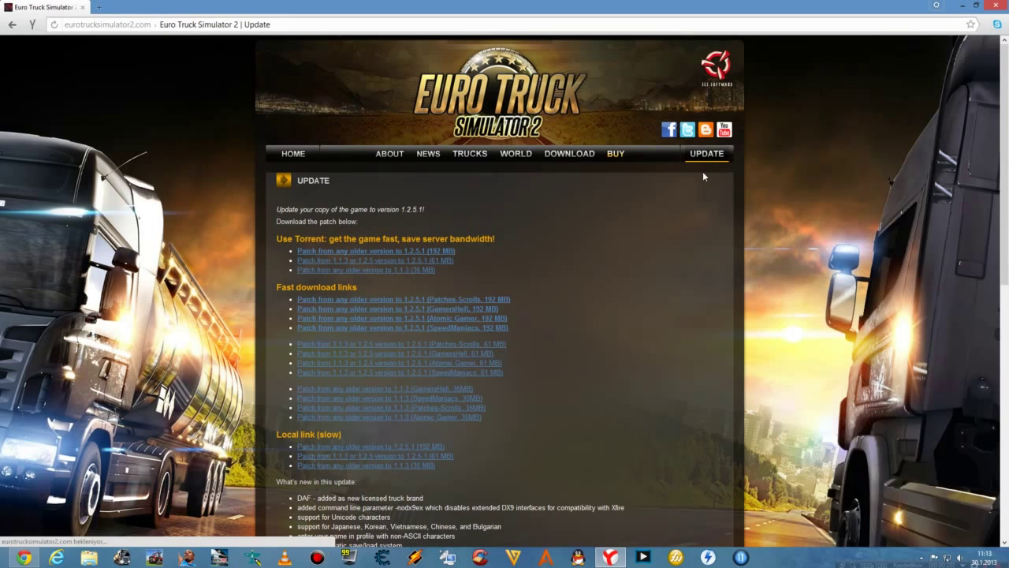
scroll(630, 236, "down", 3)
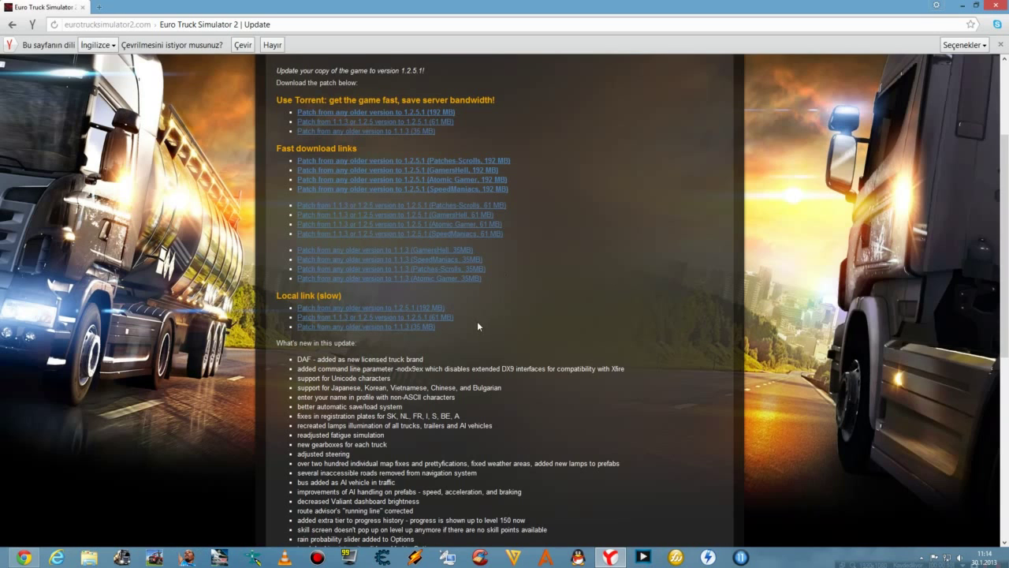
scroll(477, 321, "up", 1)
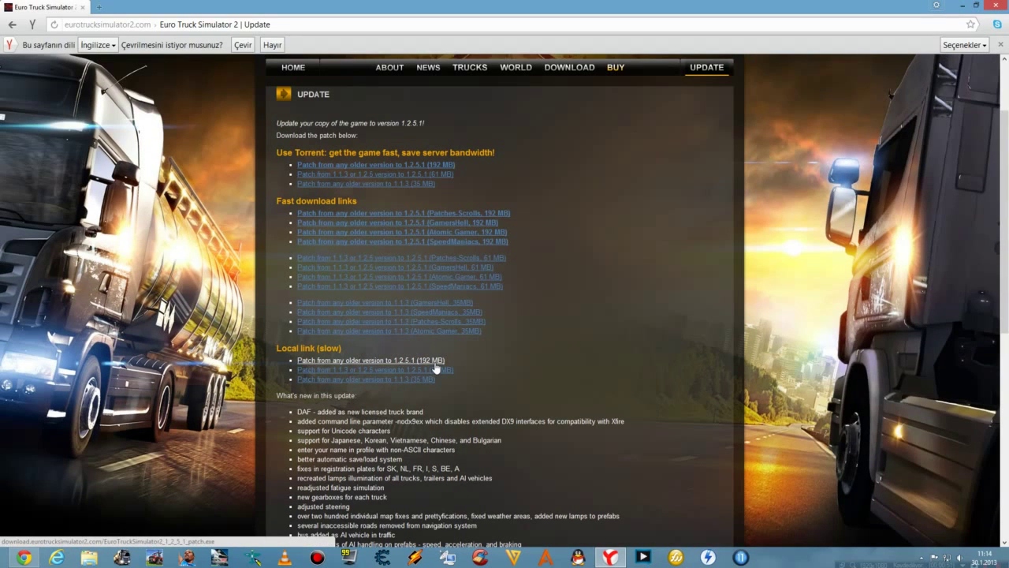
left_click(434, 365)
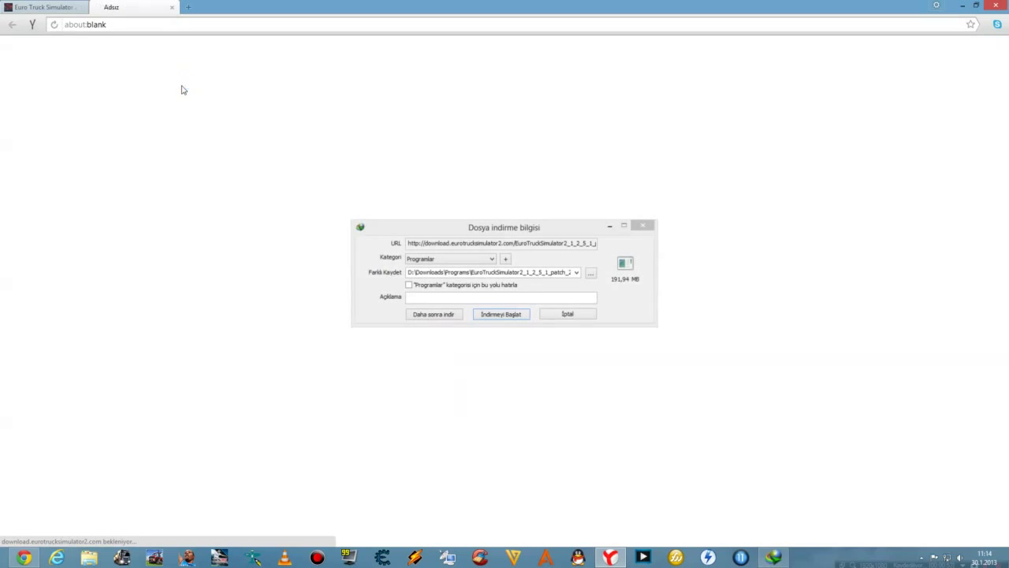
left_click(500, 314)
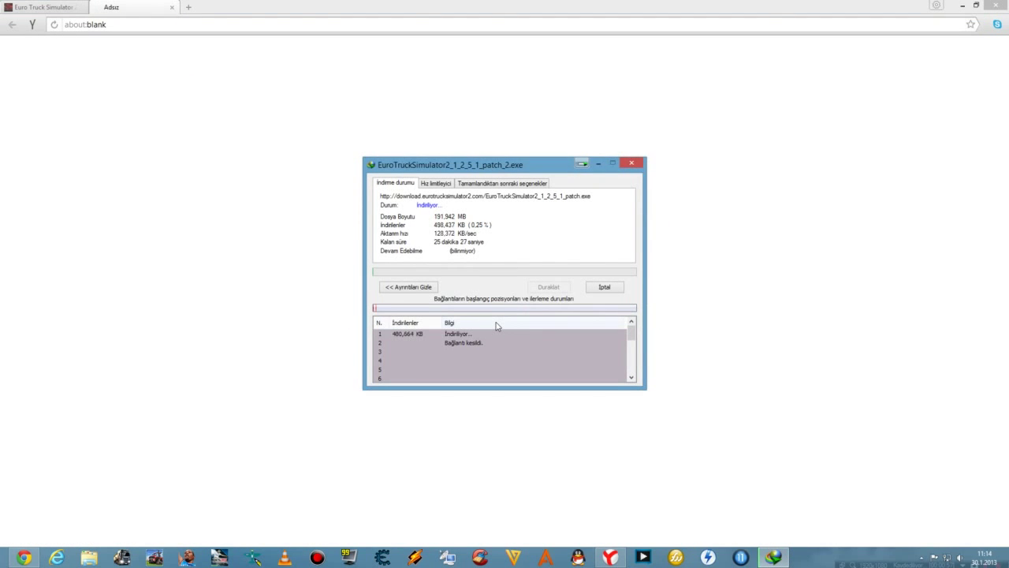
left_click(604, 287)
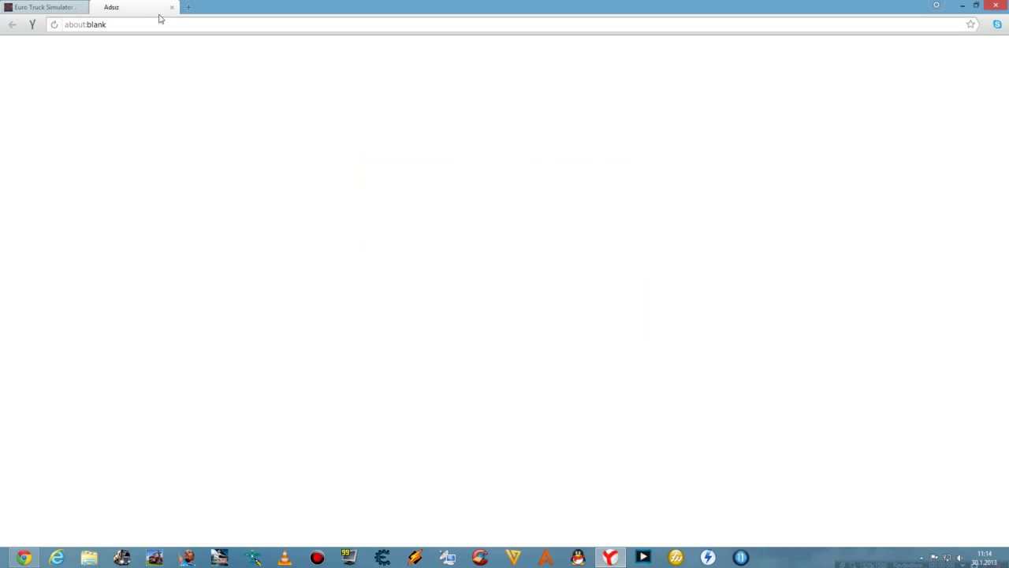
left_click(168, 8)
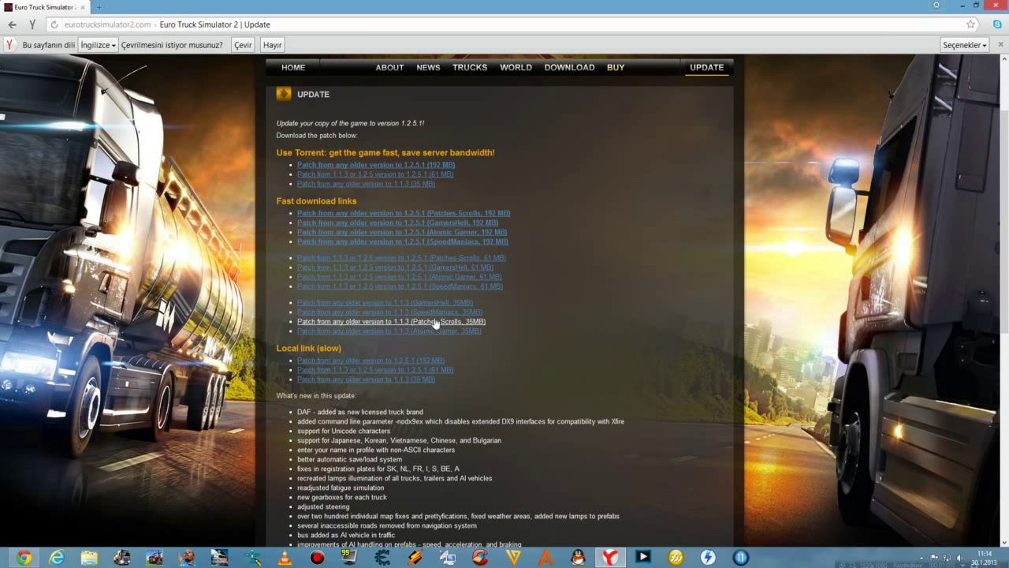
Follow the Patches-Scrolls mirror for the full 1.2.5.1 patch to its 191MB download page and dismiss the translation offer.
left_click(426, 215)
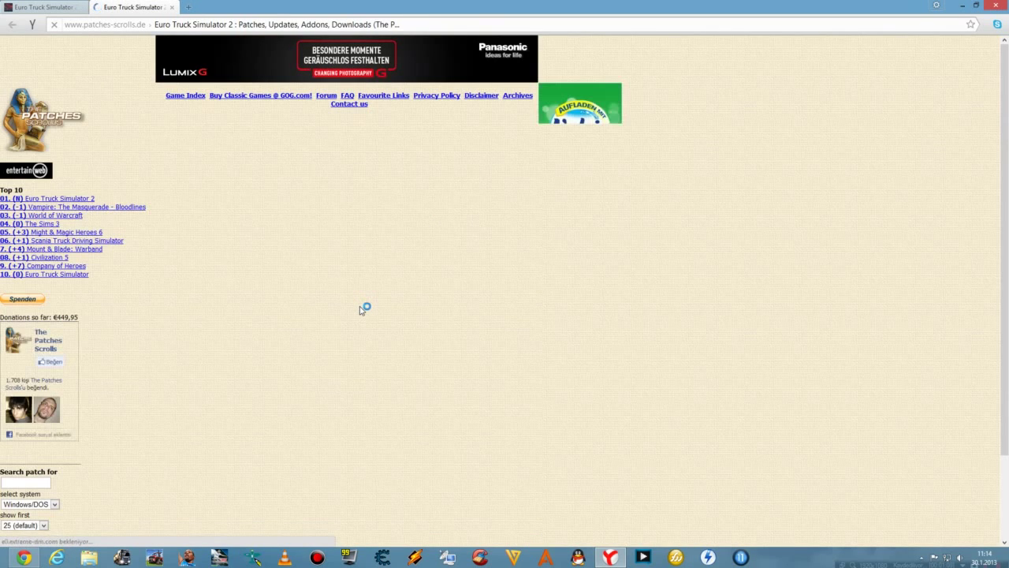
scroll(321, 334, "down", 2)
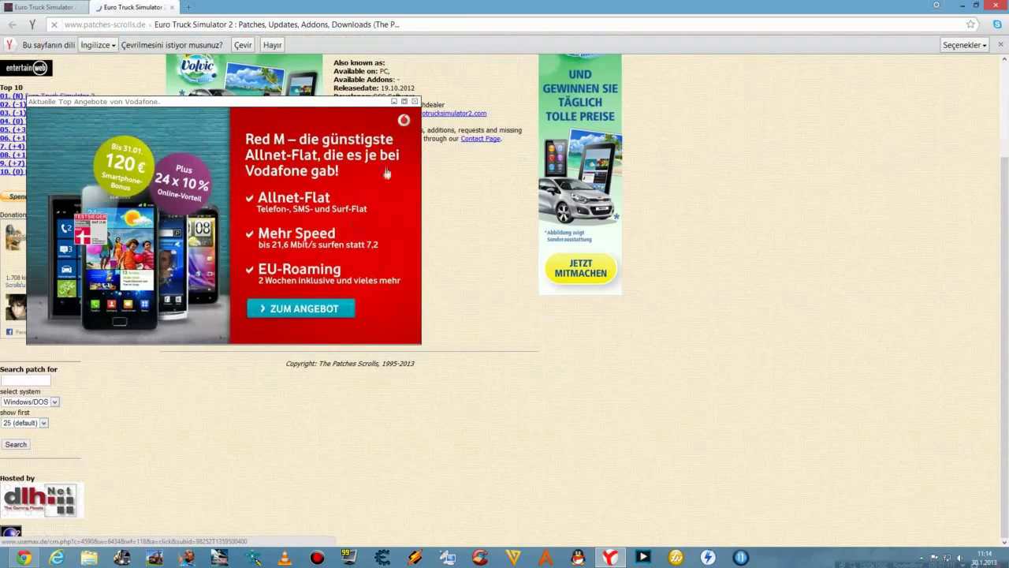
left_click(415, 102)
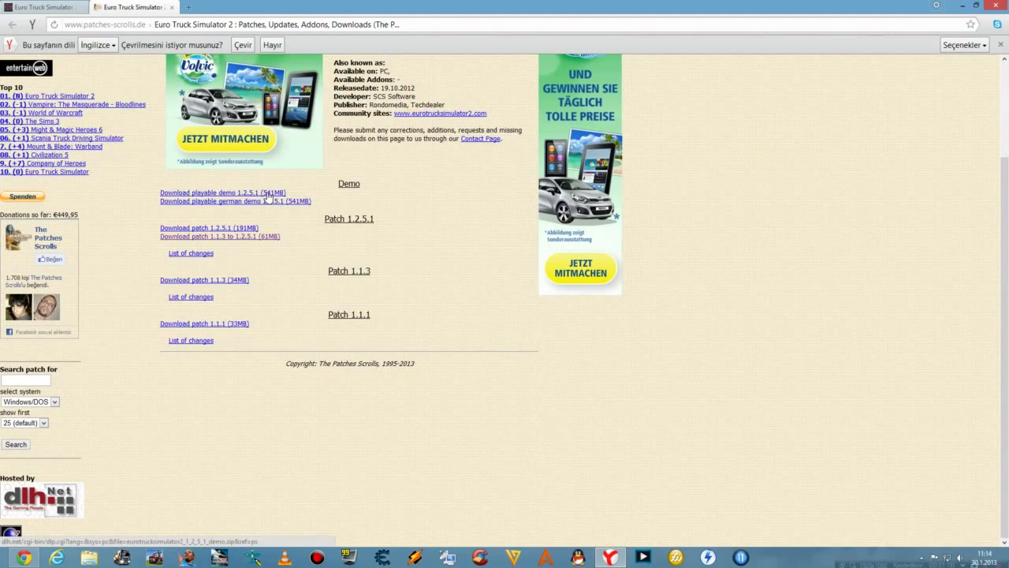
left_click(239, 228)
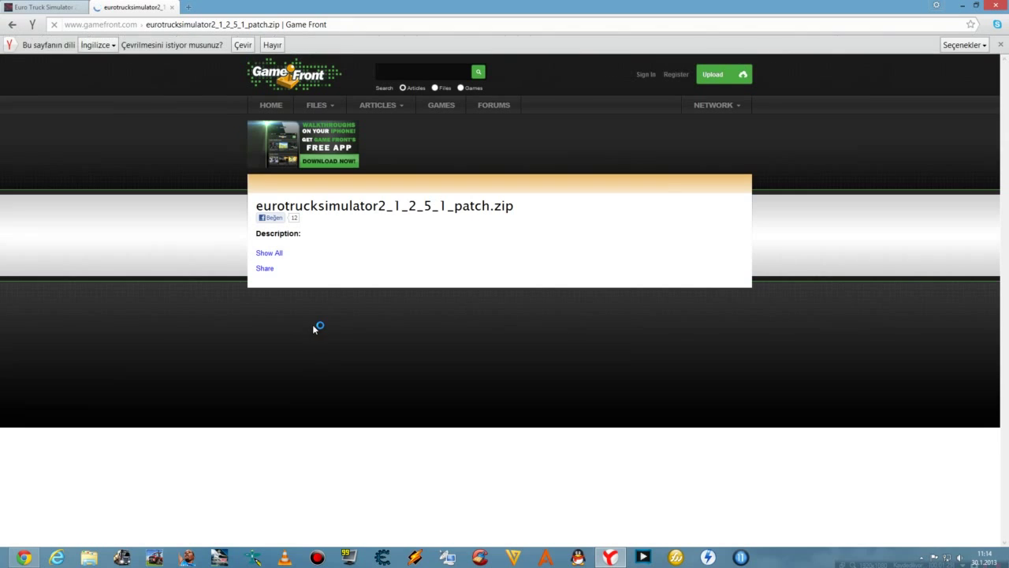
left_click(1000, 45)
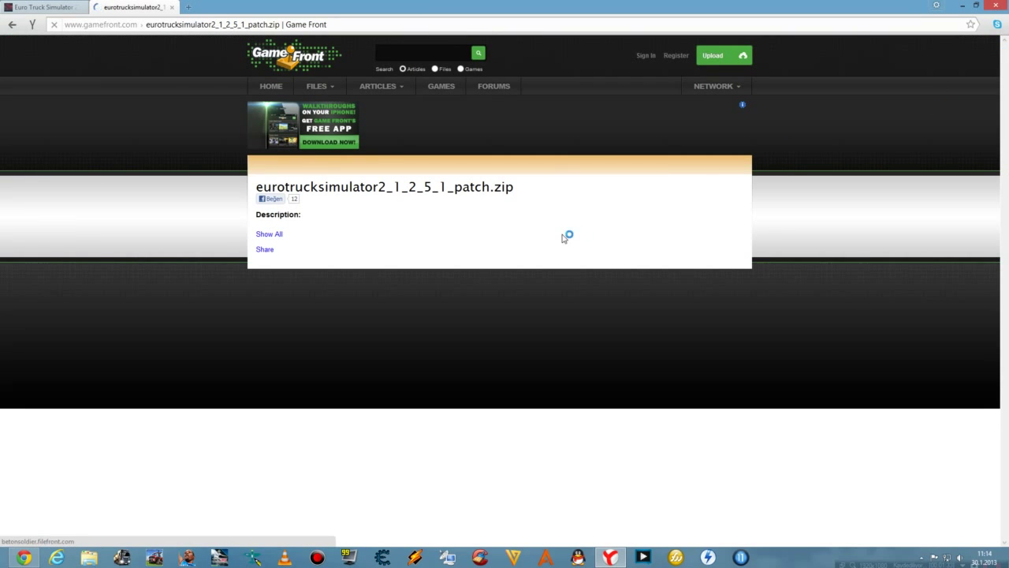
Get the torrent of the 192 MB patch to 1.2.5.1 and start it in µTorrent, saving to D:\Downloads\Compressed.
left_click(41, 6)
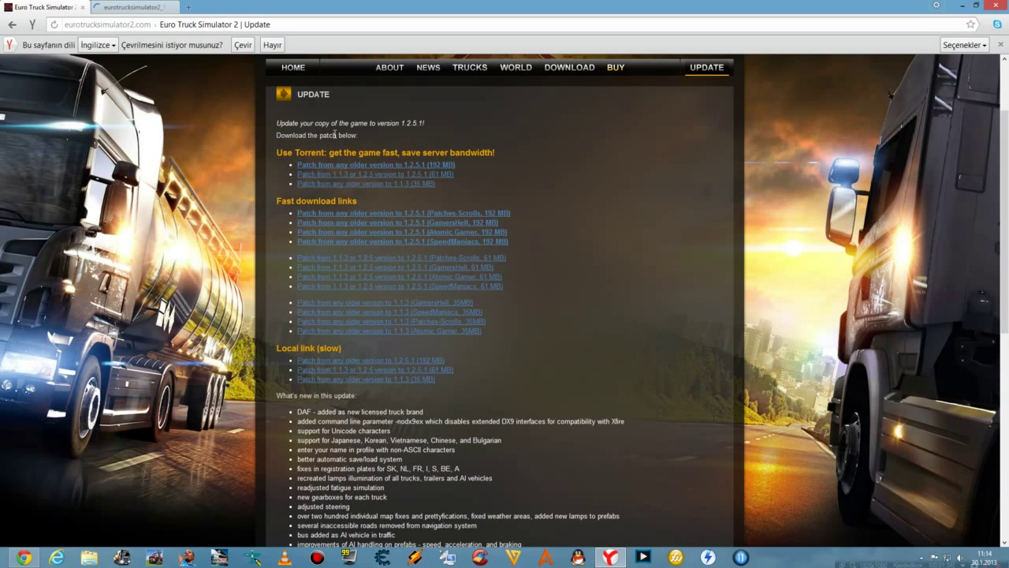
left_click(421, 172)
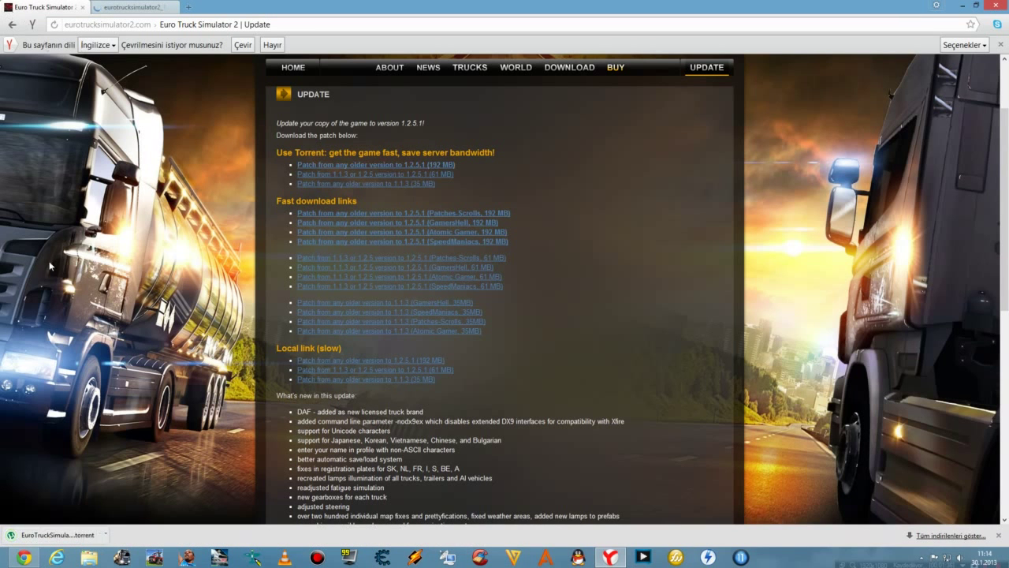
left_click(108, 6)
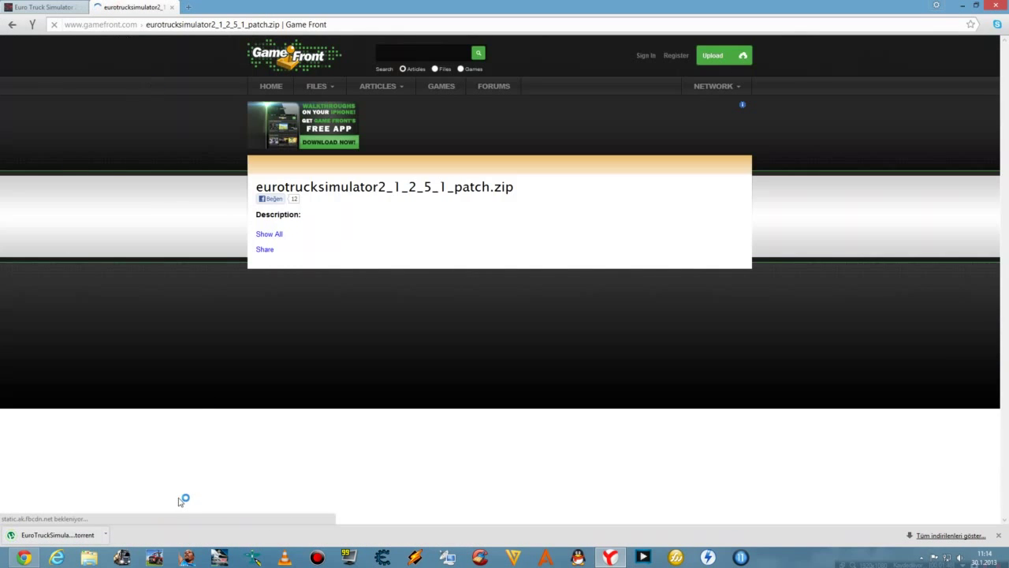
left_click(91, 536)
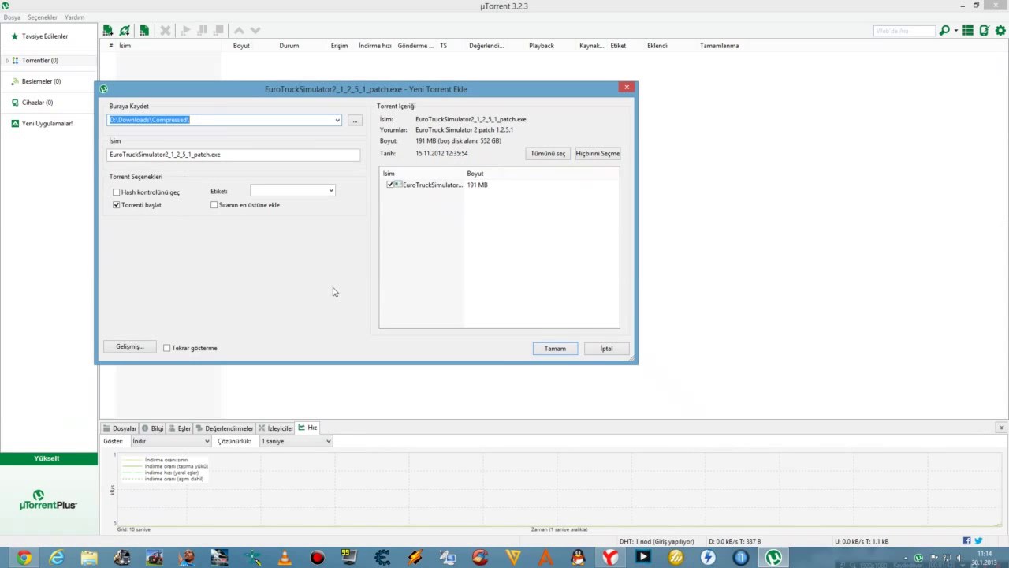
left_click(552, 348)
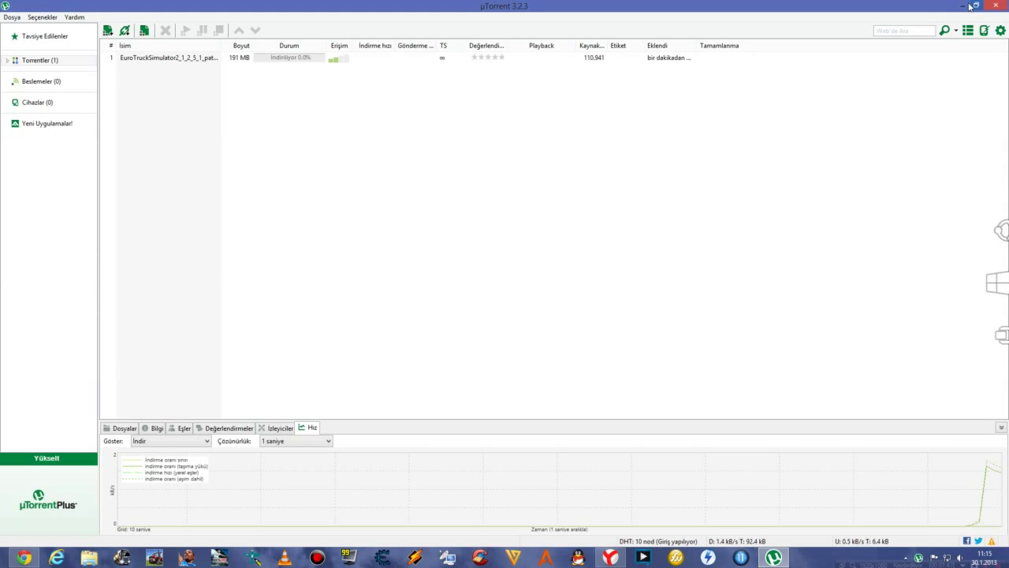
left_click(963, 6)
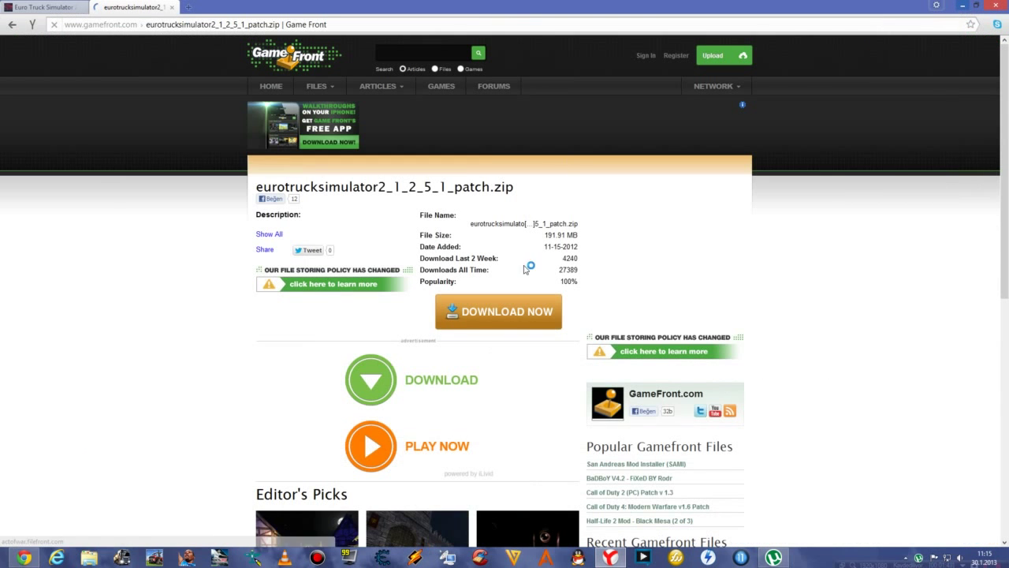
Try to download eurotrucksimulator2_1_2_5_1_patch.zip from GameFront and close the browser.
left_click(522, 312)
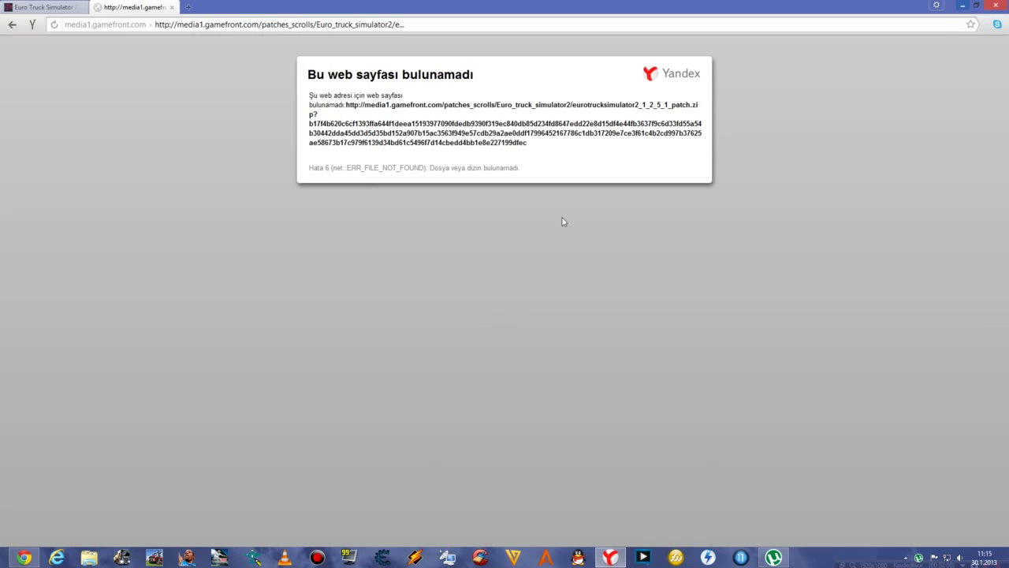
left_click(989, 4)
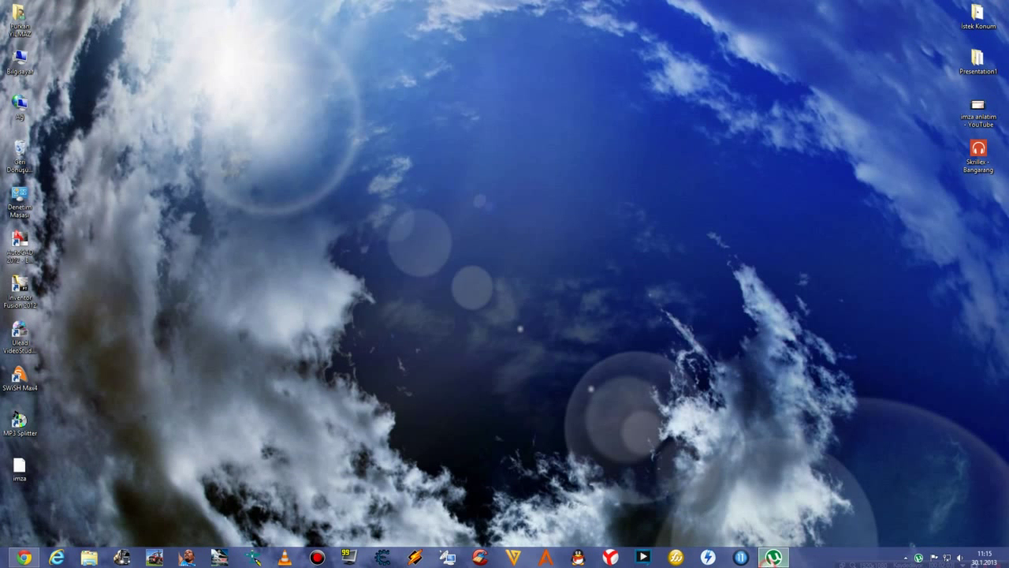
Check the patch torrent's progress in µTorrent and select the EuroTruckSimulator2_1_2_5_1_patch application in D:\Downloads\Compressed.
left_click(772, 558)
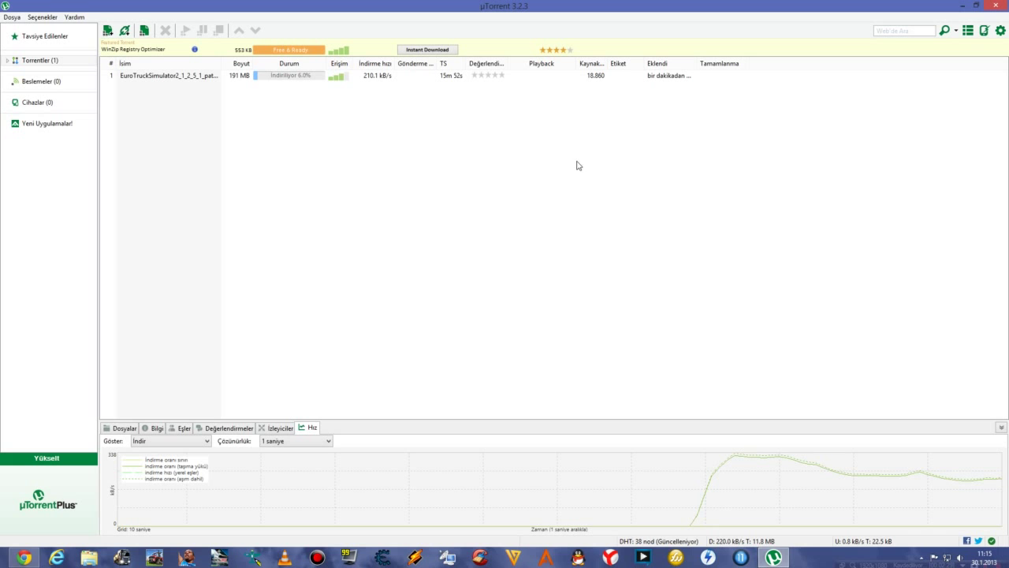
left_click(997, 4)
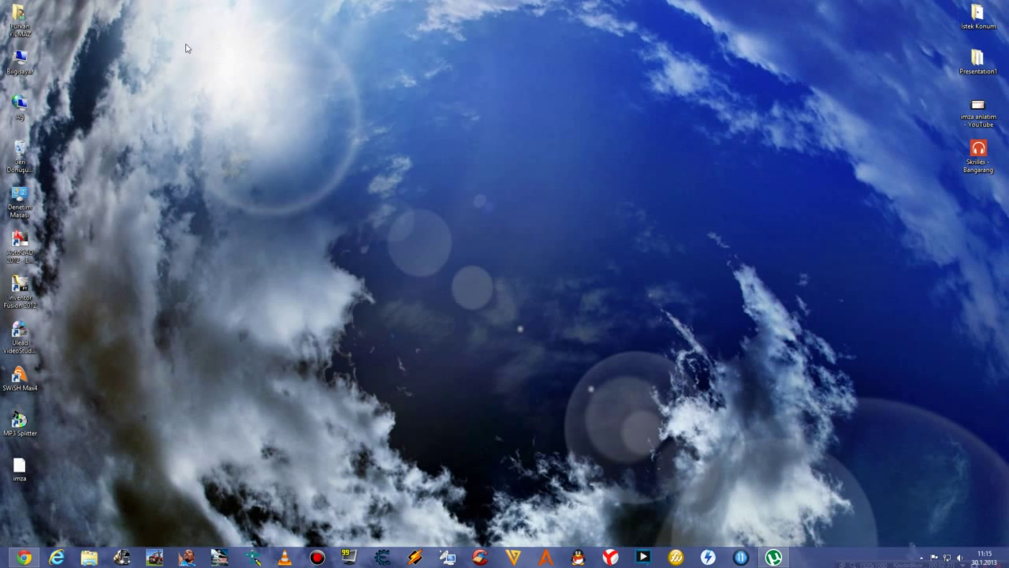
double_click(22, 61)
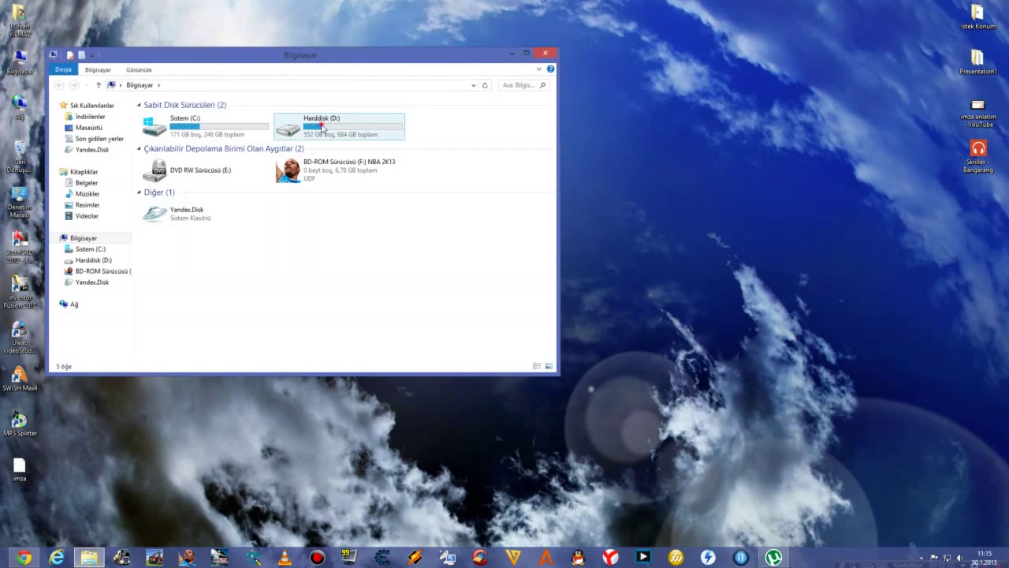
double_click(306, 124)
double_click(208, 116)
double_click(209, 116)
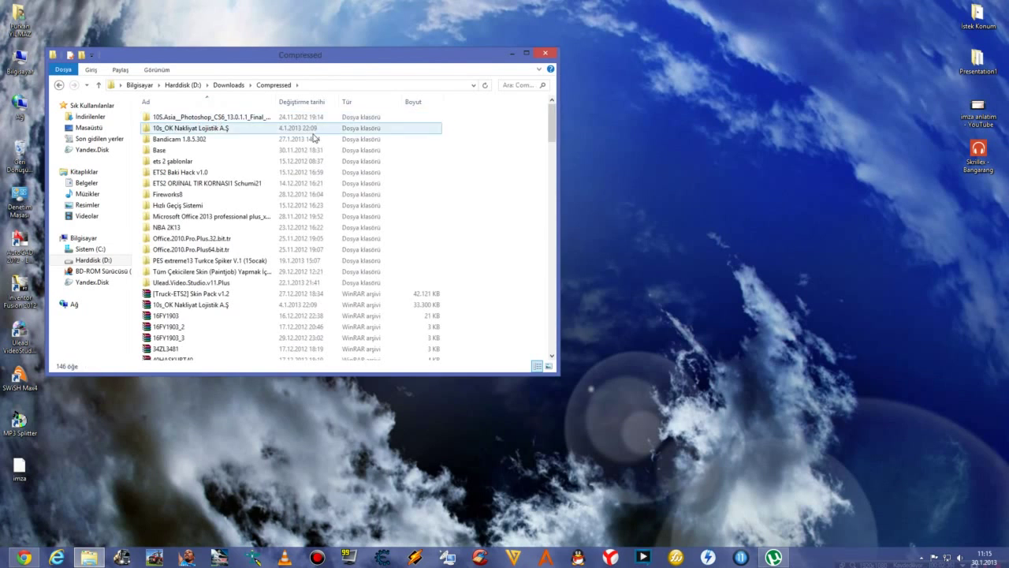
scroll(491, 206, "down", 20)
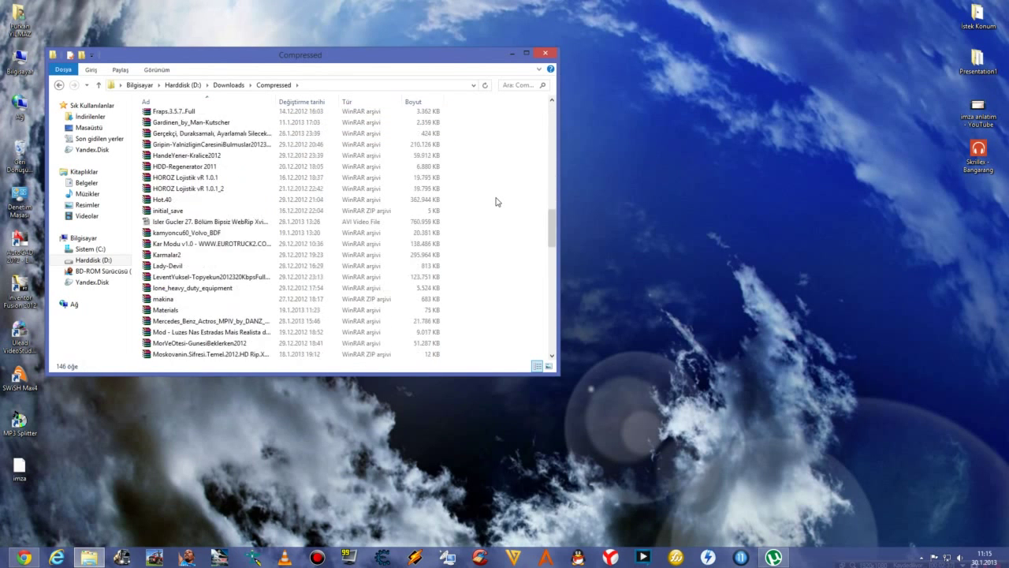
scroll(251, 189, "up", 4)
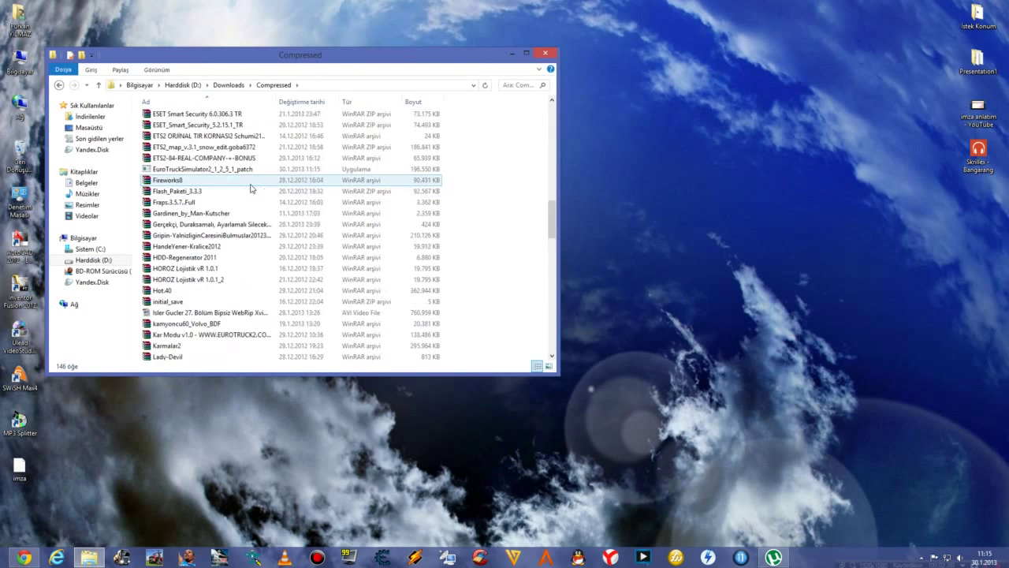
left_click(228, 171)
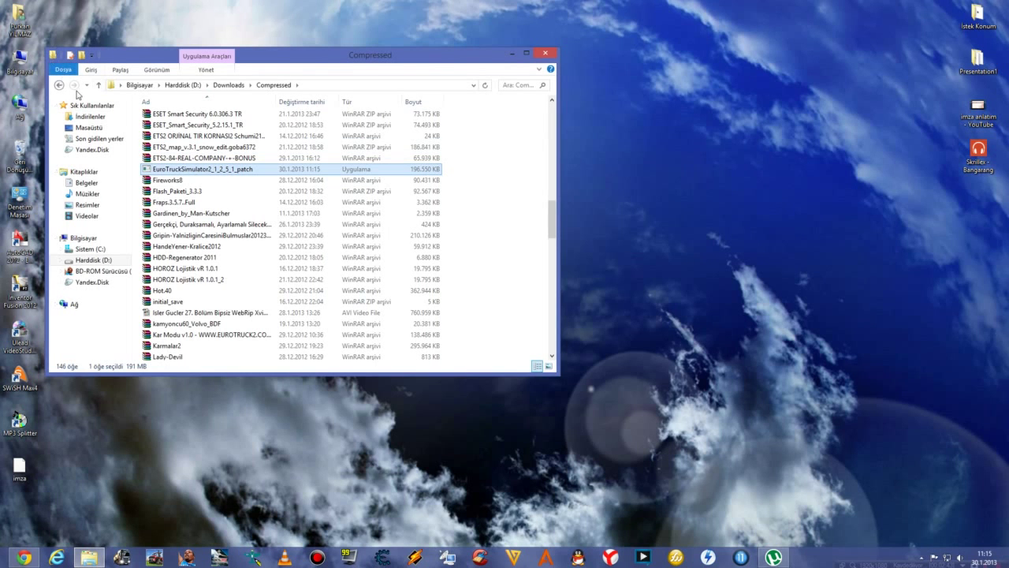
Open the D:\Downloads\Music folder in a second File Explorer window.
left_click(21, 55)
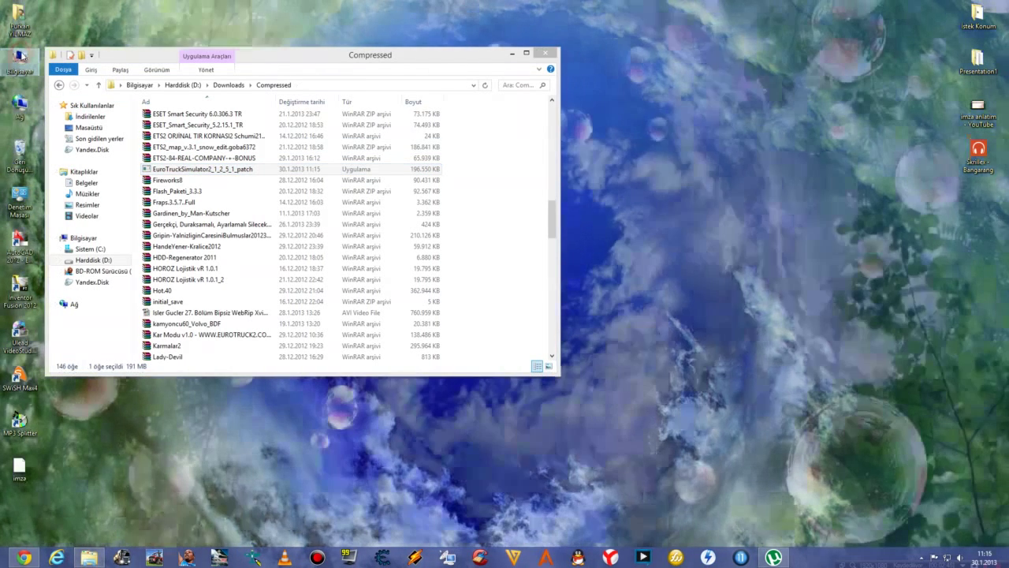
double_click(22, 55)
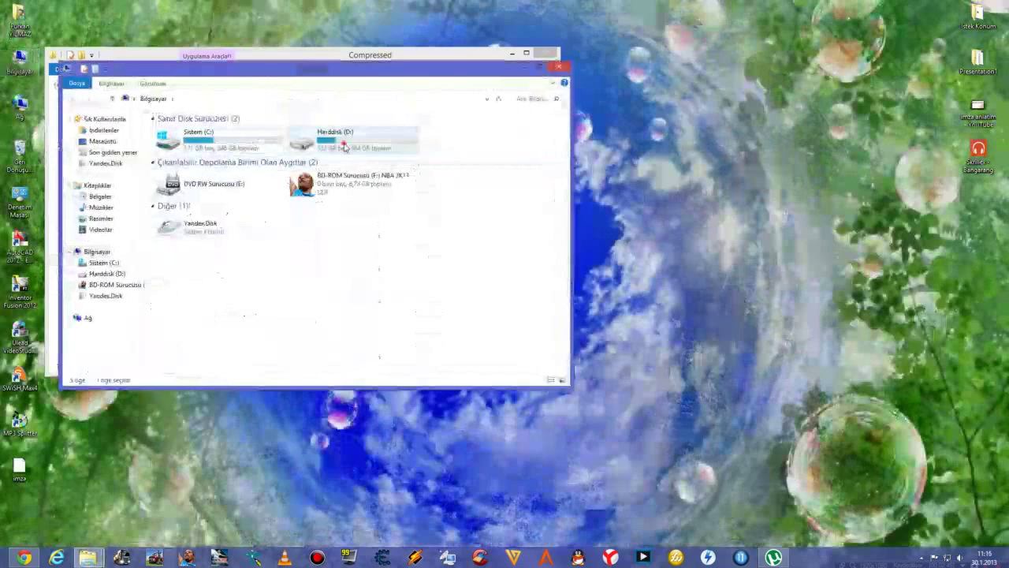
double_click(315, 134)
double_click(244, 132)
left_click(242, 132)
double_click(221, 153)
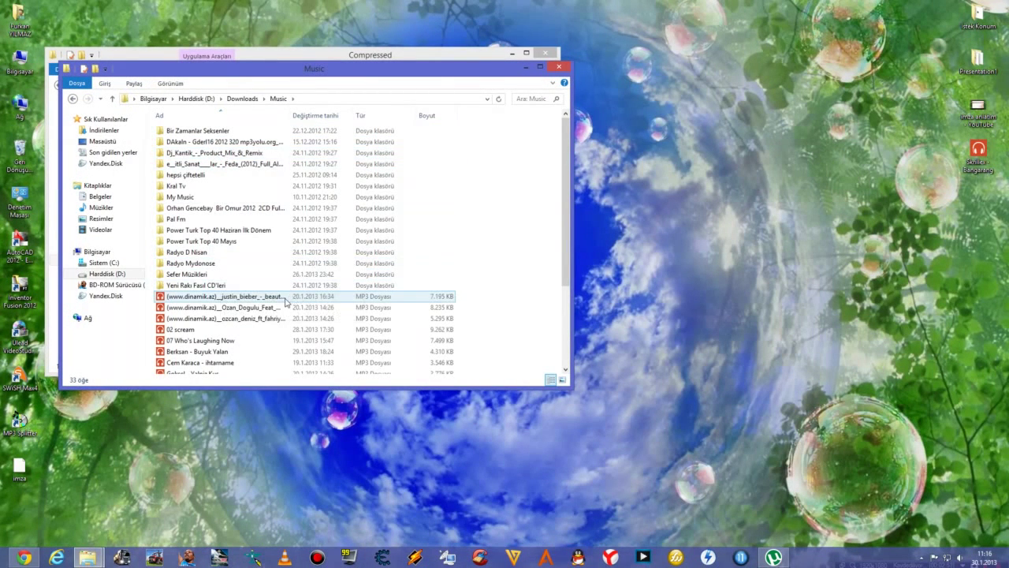
Play the Justin Bieber MP3 file in Windows Media Player and put the Music folder window away.
right_click(254, 298)
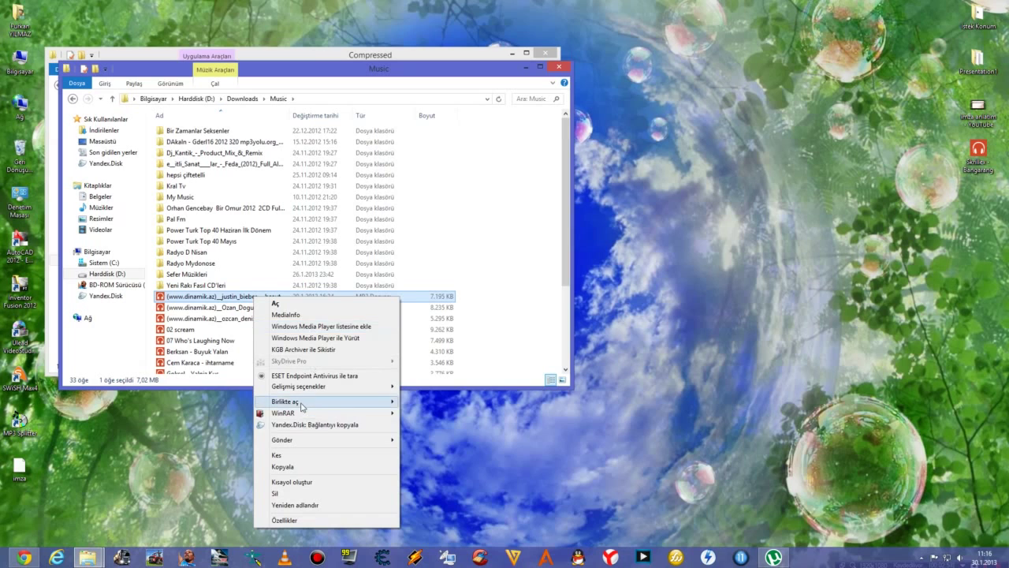
mouse_move(349, 407)
left_click(430, 459)
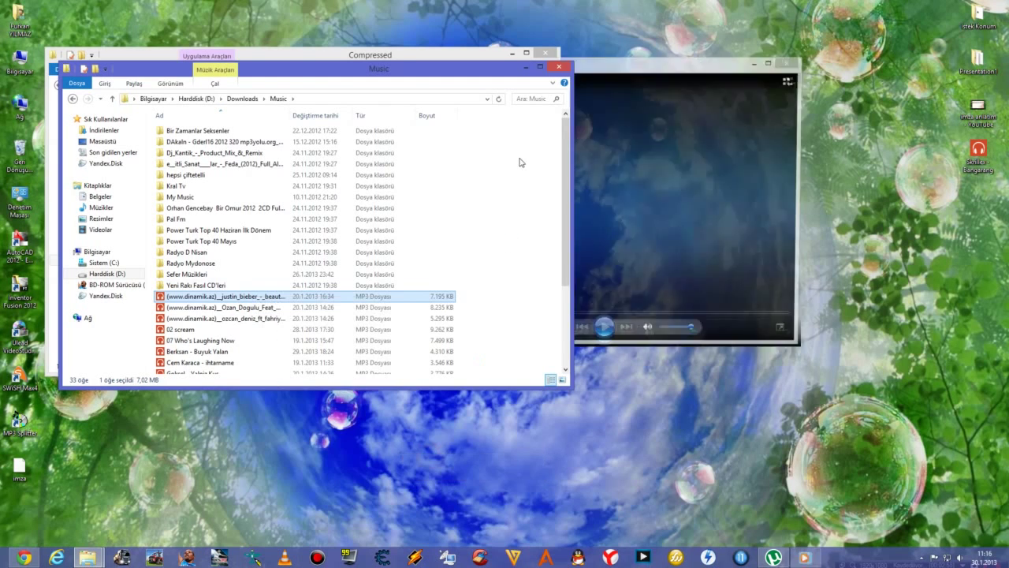
left_click(512, 53)
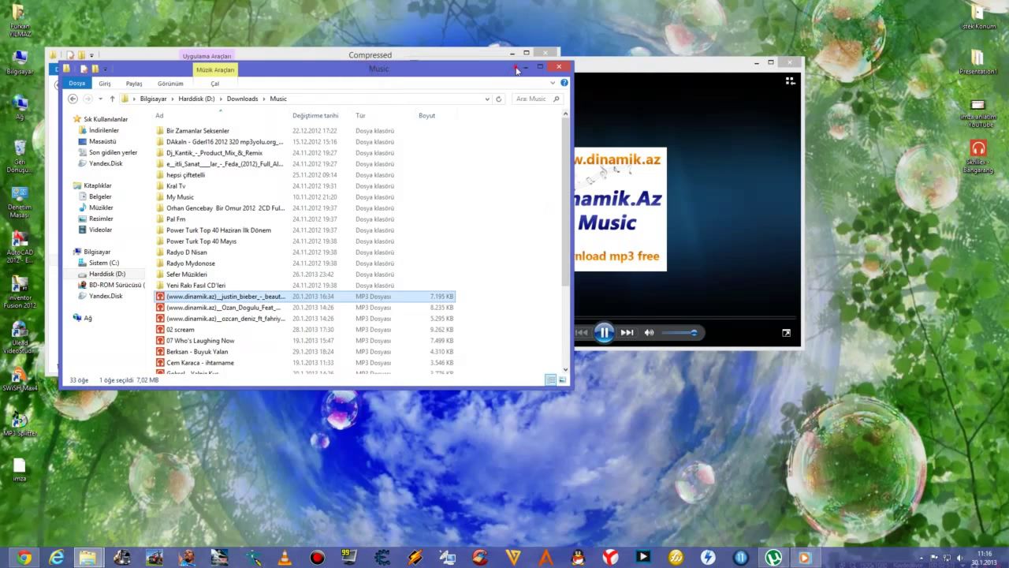
left_click(601, 71)
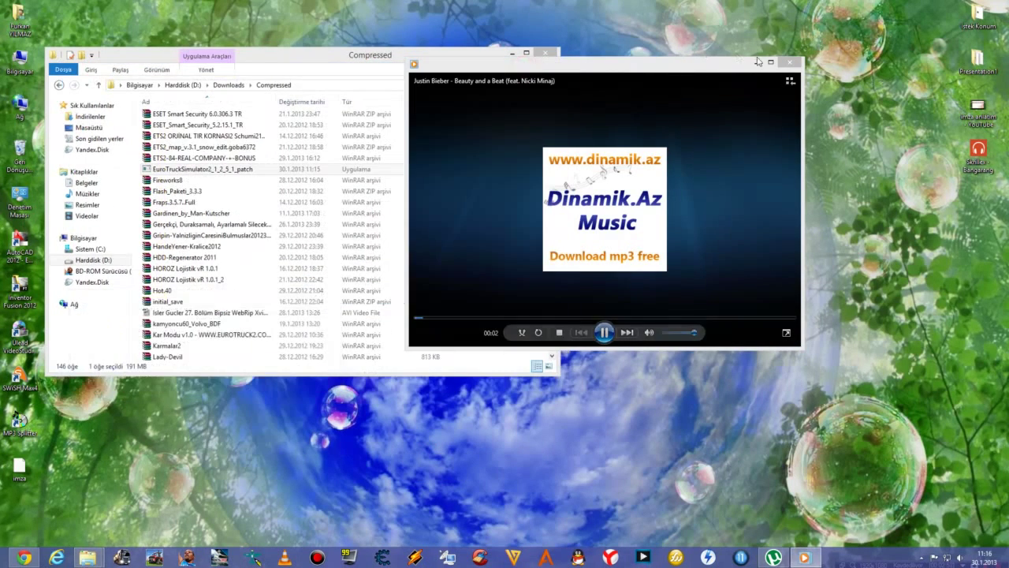
Put the media player away, bring up the patch torrent's progress in µTorrent and lower the system volume to 2.
left_click(756, 61)
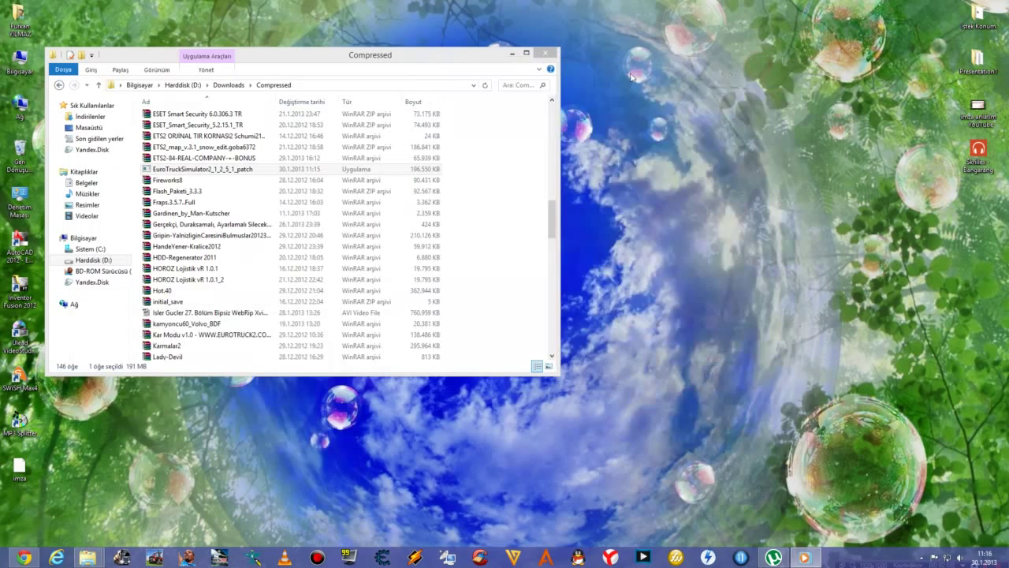
left_click(762, 482)
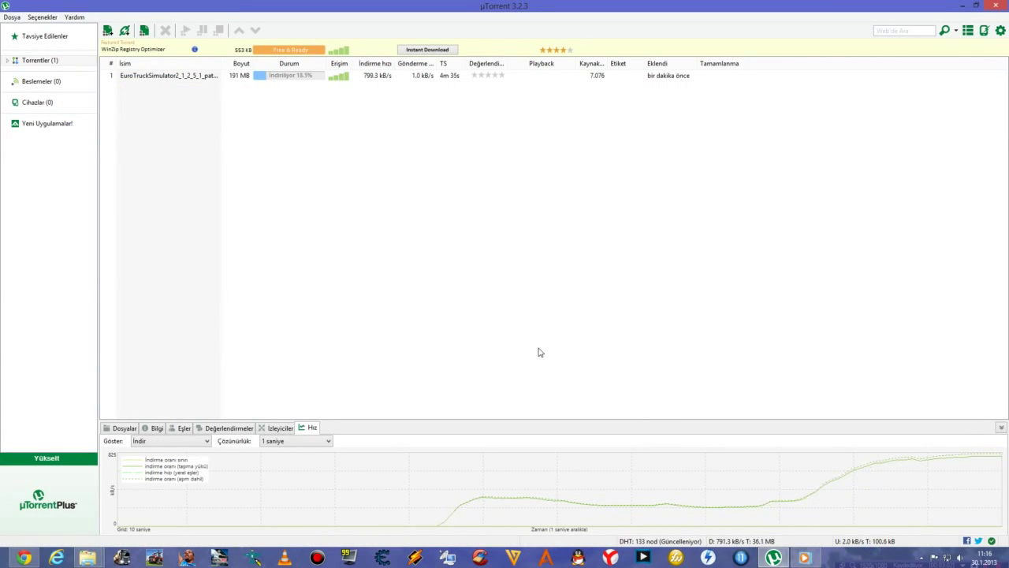
key("XF86AudioLowerVolume")
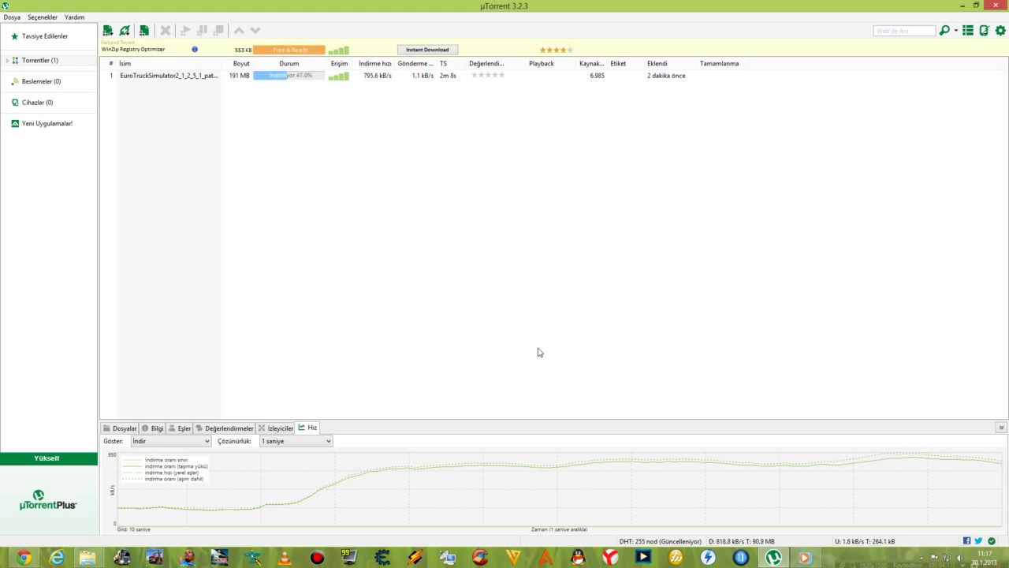
key("XF86AudioLowerVolume")
key("XF86AudioLowerVolume")
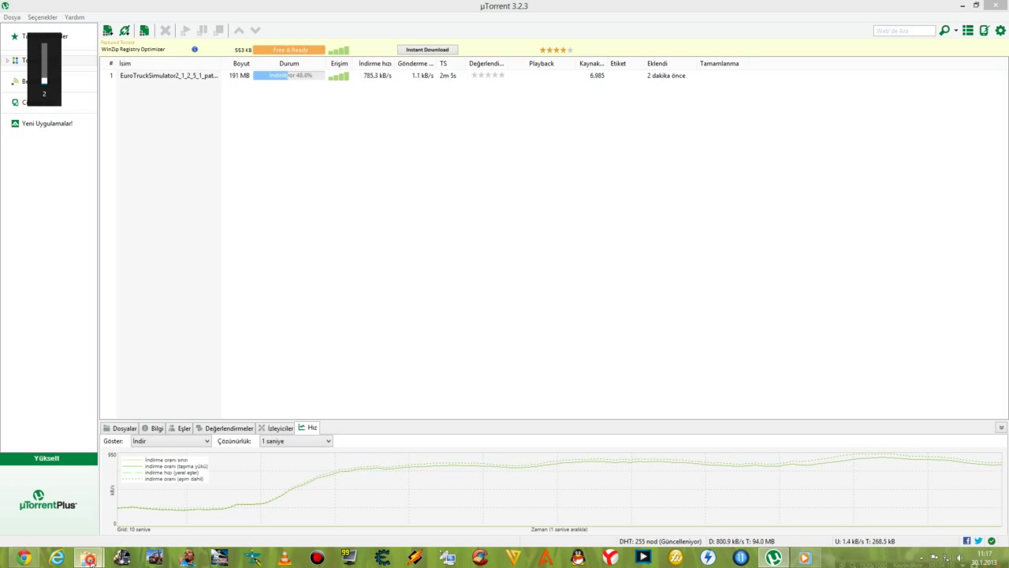
Play "Hande Yener - Hasta" from the Music folder in Windows Media Player and minimize the player and folder windows.
mouse_move(93, 560)
left_click(181, 501)
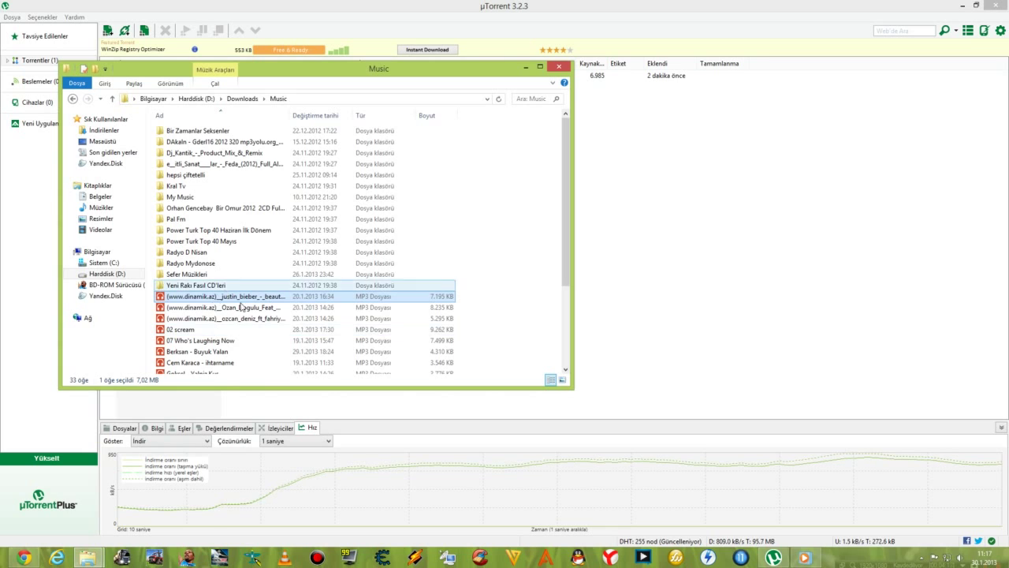
scroll(254, 323, "down", 1)
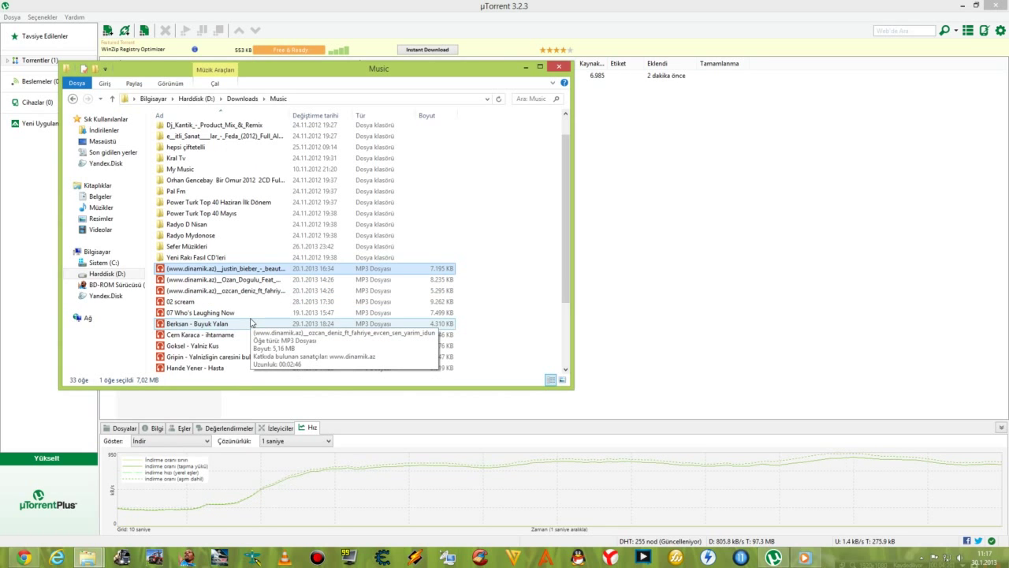
scroll(212, 347, "down", 1)
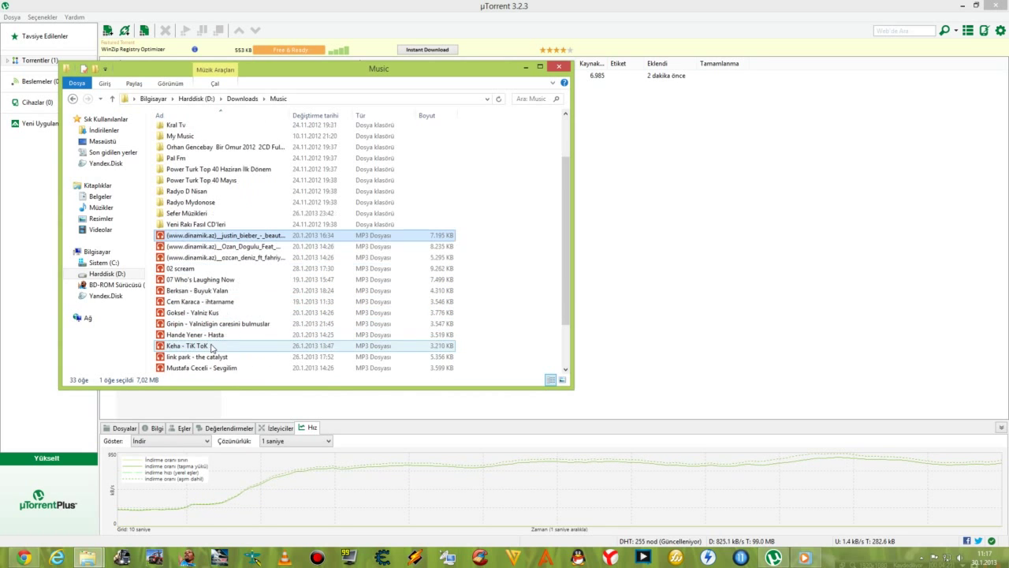
right_click(203, 335)
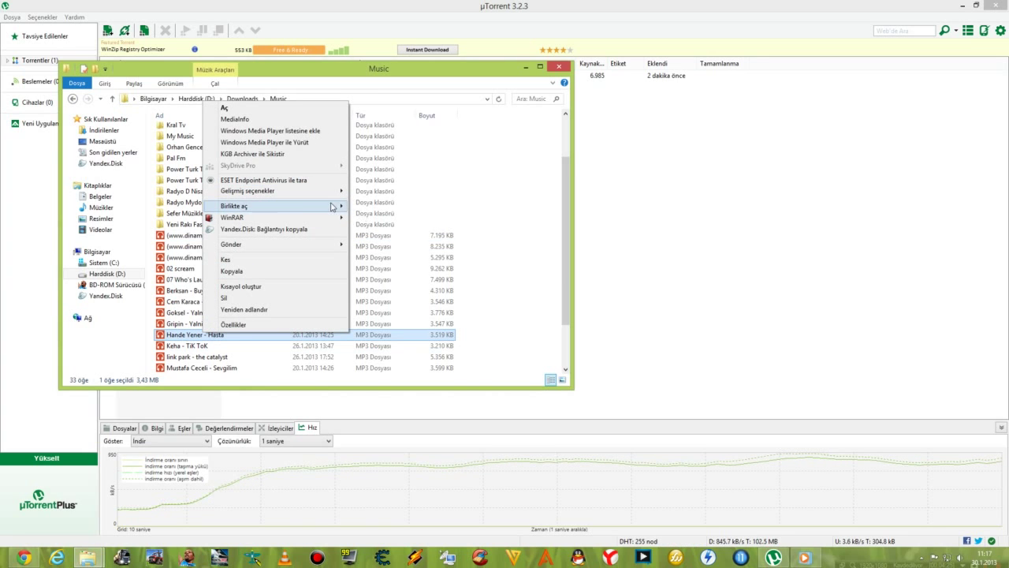
mouse_move(339, 206)
left_click(387, 263)
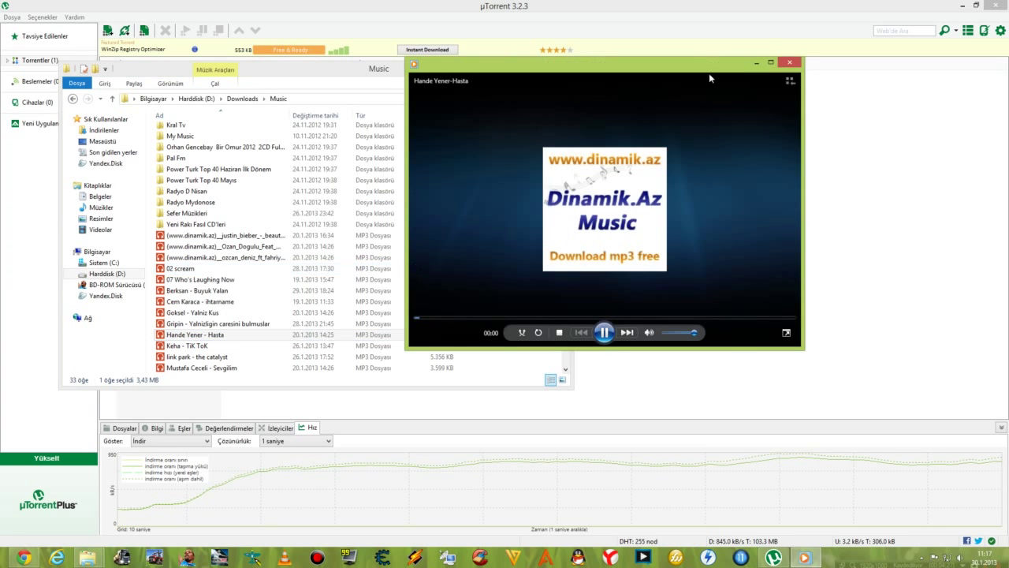
left_click(755, 63)
left_click(539, 68)
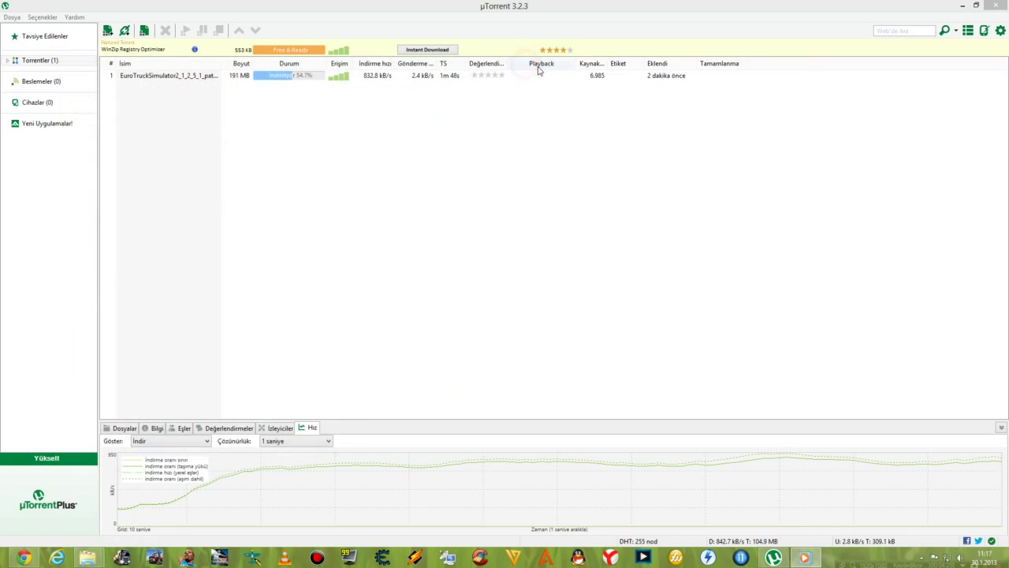
Lower the system volume further while waiting for the patch torrent to finish downloading in µTorrent.
key("XF86AudioLowerVolume")
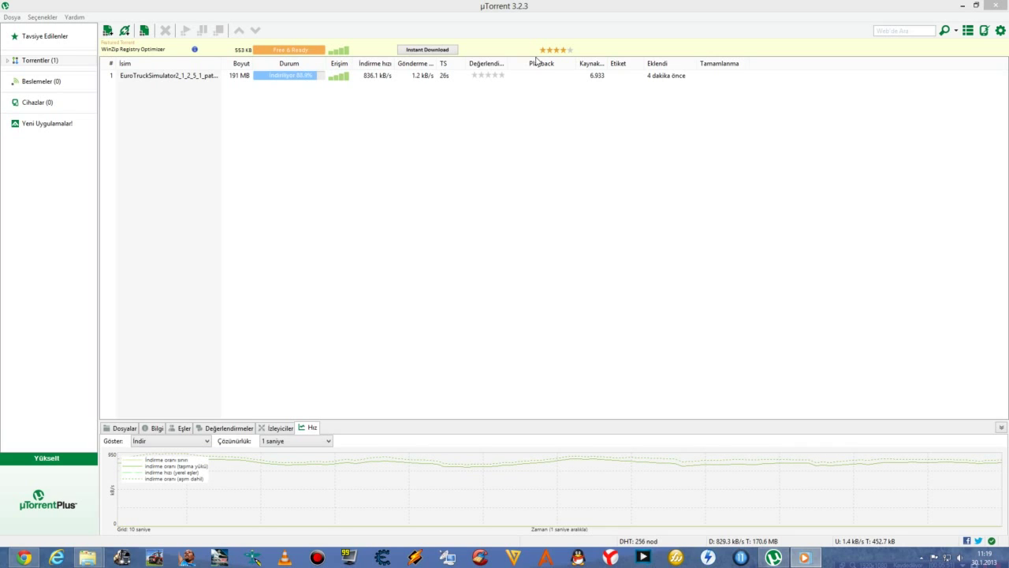
key("XF86AudioLowerVolume")
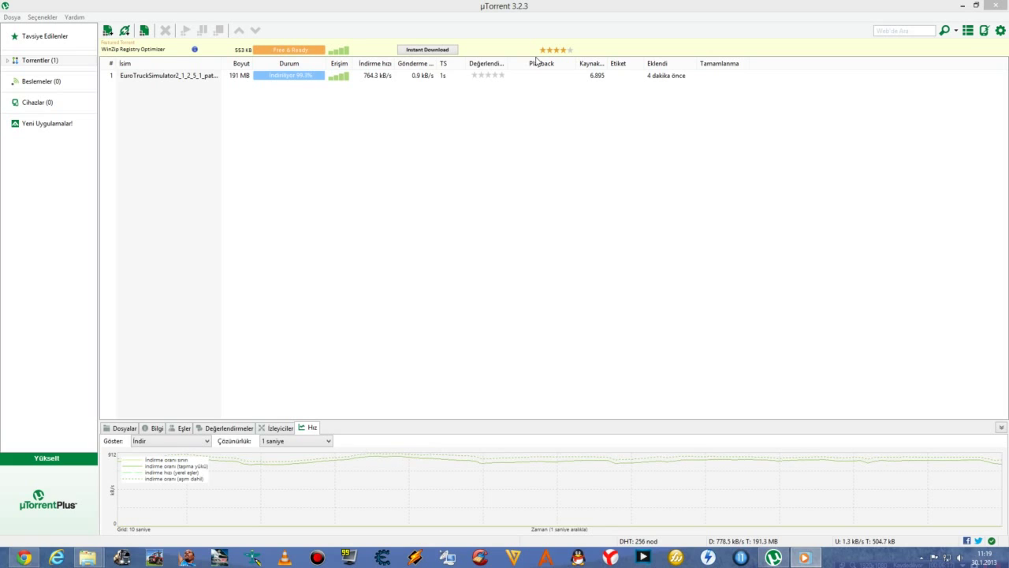
key("XF86AudioLowerVolume")
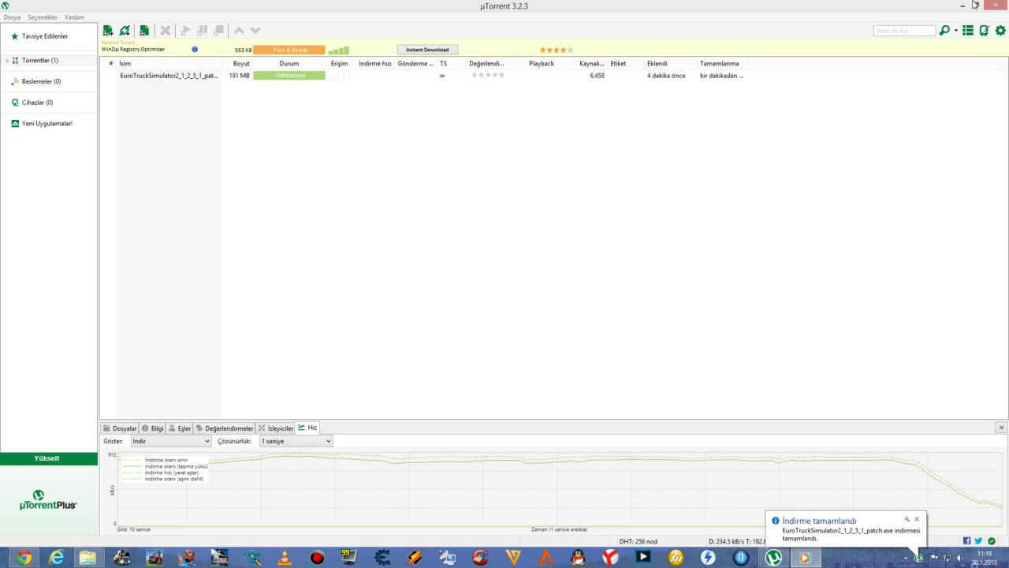
Run the EuroTruckSimulator2_1_2_5_1_patch application from the Compressed folder and close the folder window and the patch dialog.
left_click(962, 5)
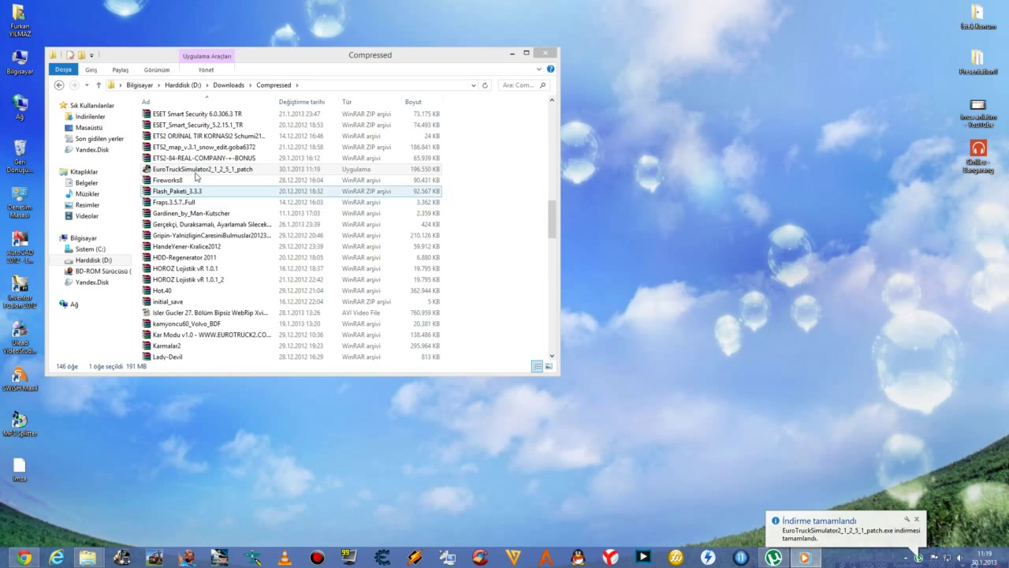
double_click(202, 171)
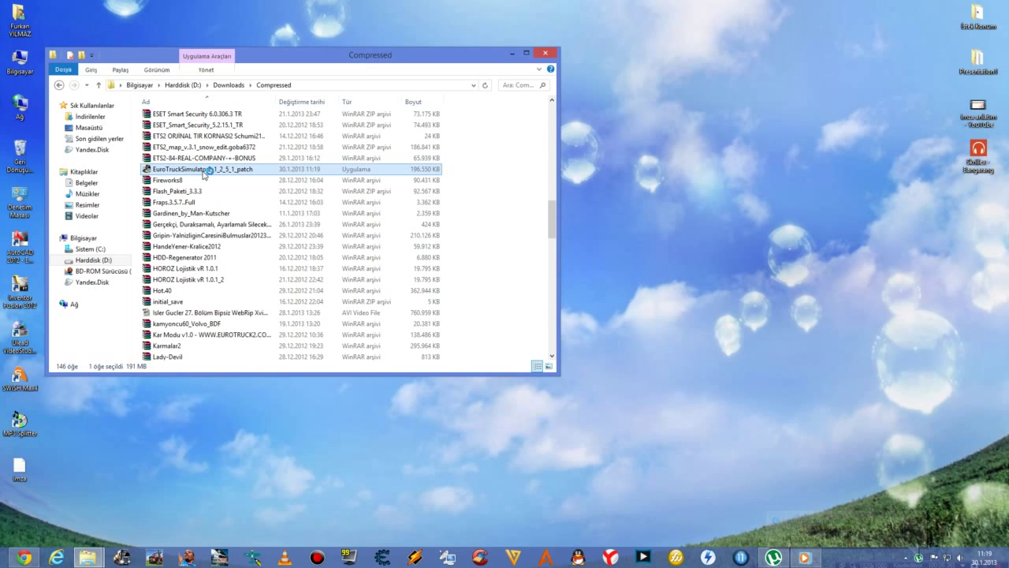
left_click(546, 54)
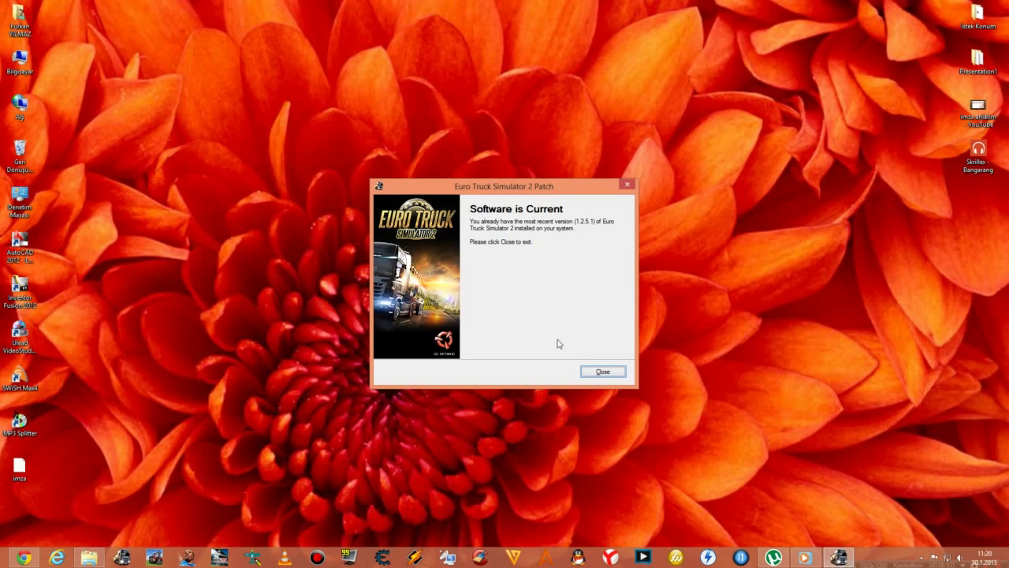
left_click(594, 372)
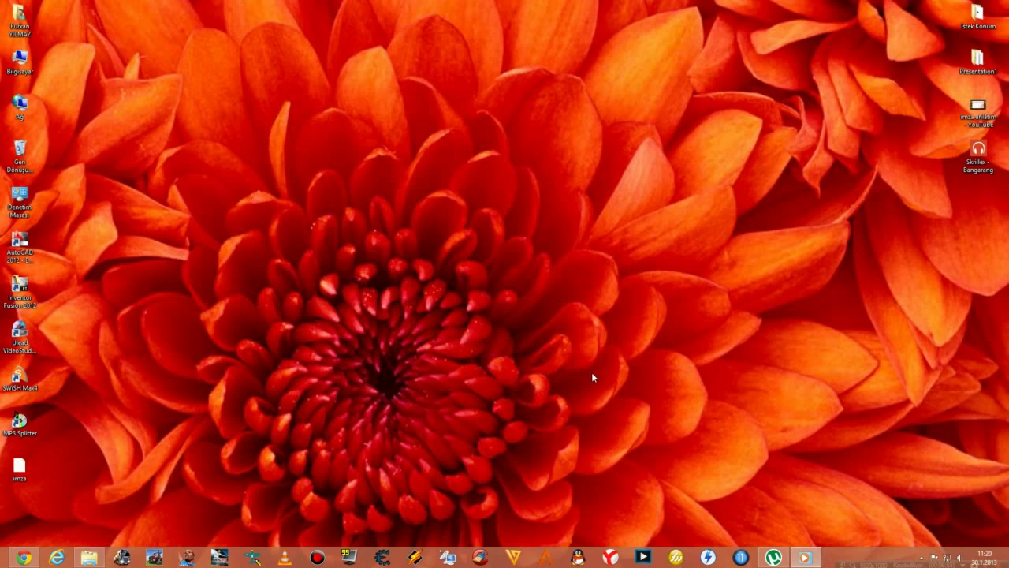